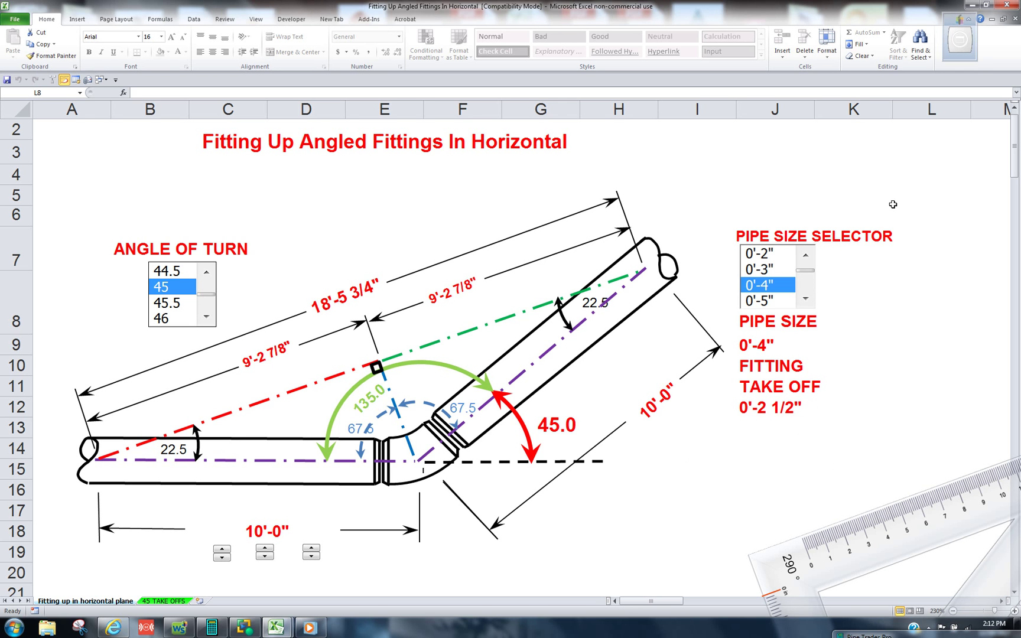
Expand the WorkSpace Annotation palette over the 45° pipe fit-up diagram
left_click(960, 39)
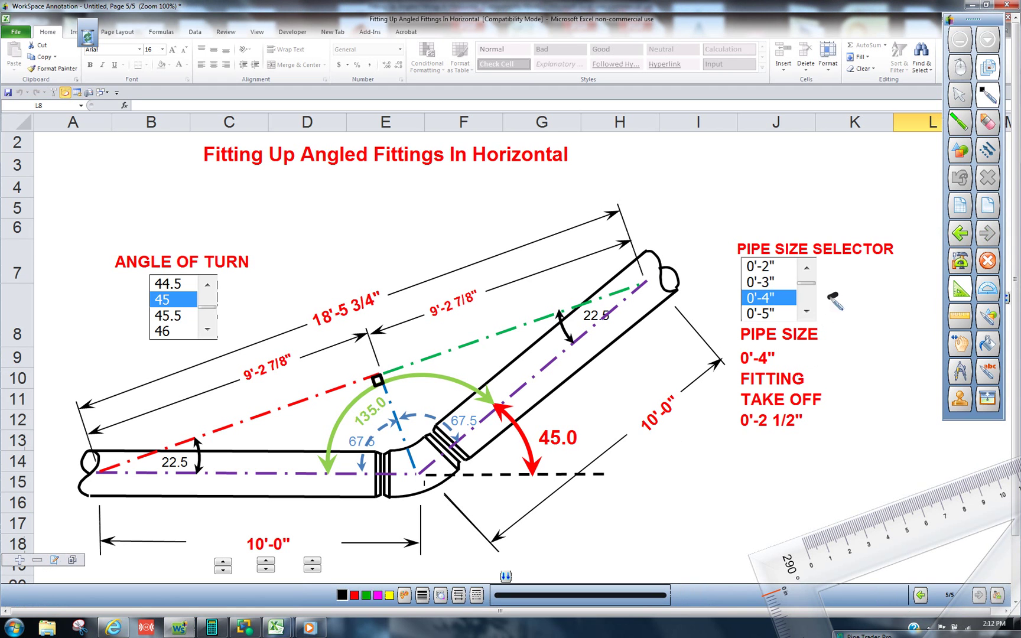
Draw an arrow at the 0'-4" pipe size, then magenta dashed centrelines and an arrow toward 10'-0"
mouse_move(875, 265)
left_mouse_down()
mouse_move(842, 293)
mouse_move(835, 283)
mouse_move(868, 299)
left_mouse_up()
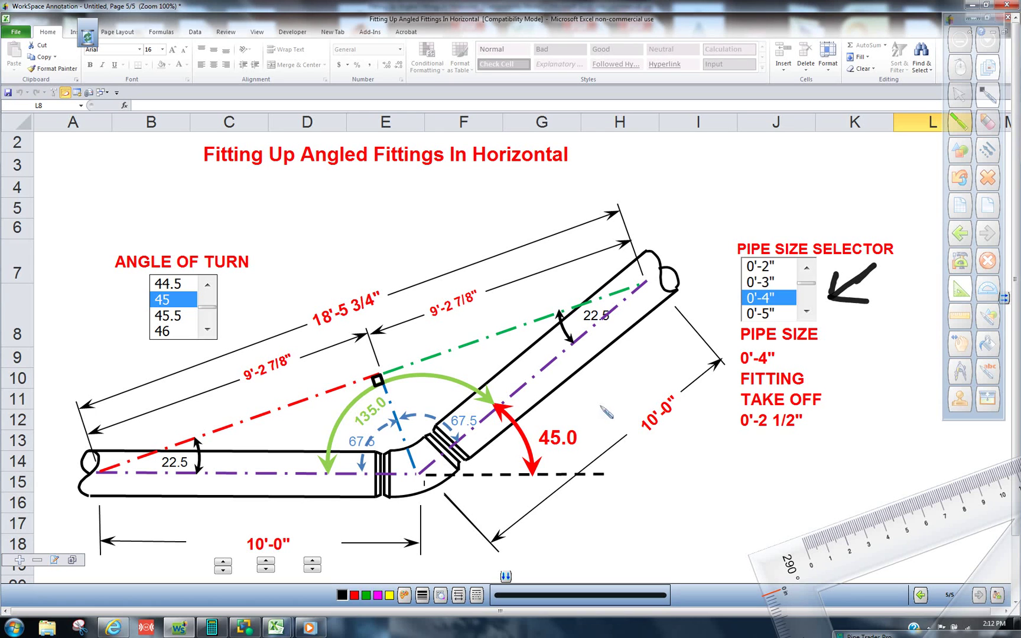
left_click(987, 151)
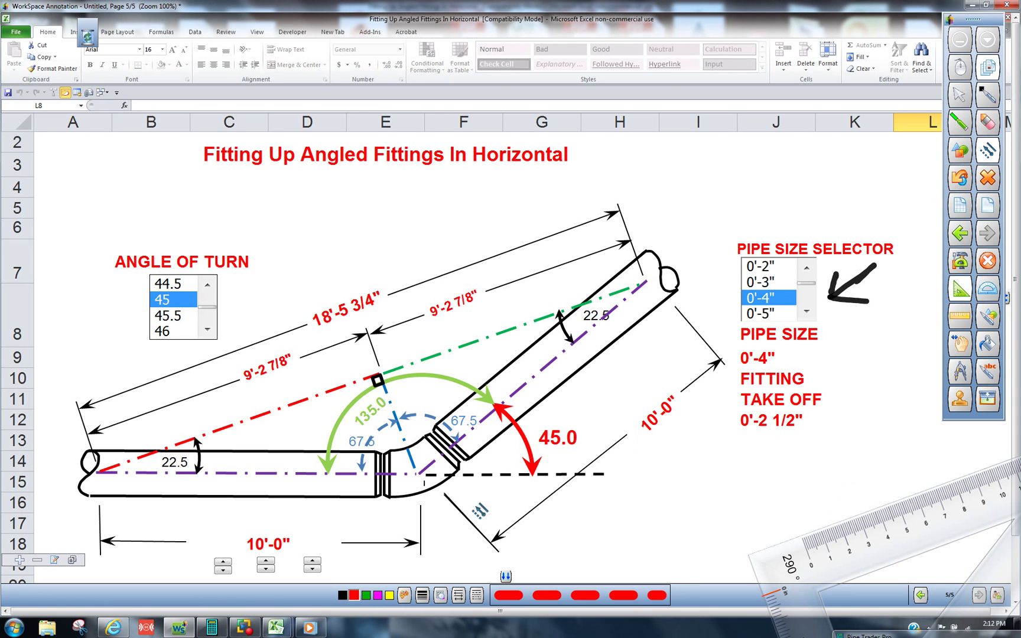
left_click(377, 596)
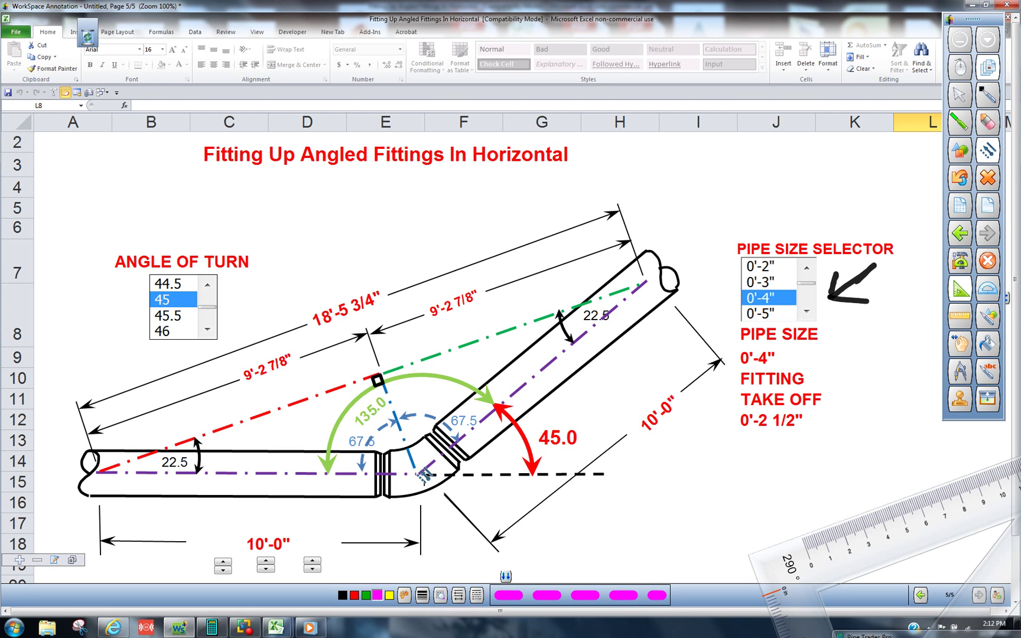
left_click_drag(422, 474, 645, 289)
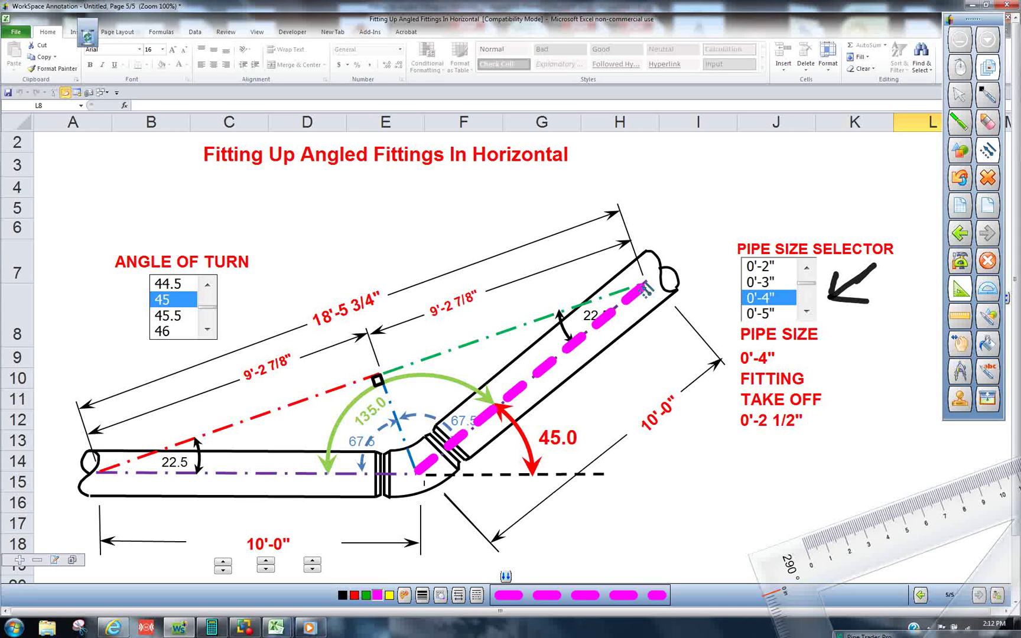
mouse_move(661, 435)
left_mouse_down()
mouse_move(708, 498)
mouse_move(668, 444)
mouse_move(664, 469)
mouse_move(667, 480)
mouse_move(666, 446)
mouse_move(688, 446)
left_mouse_up()
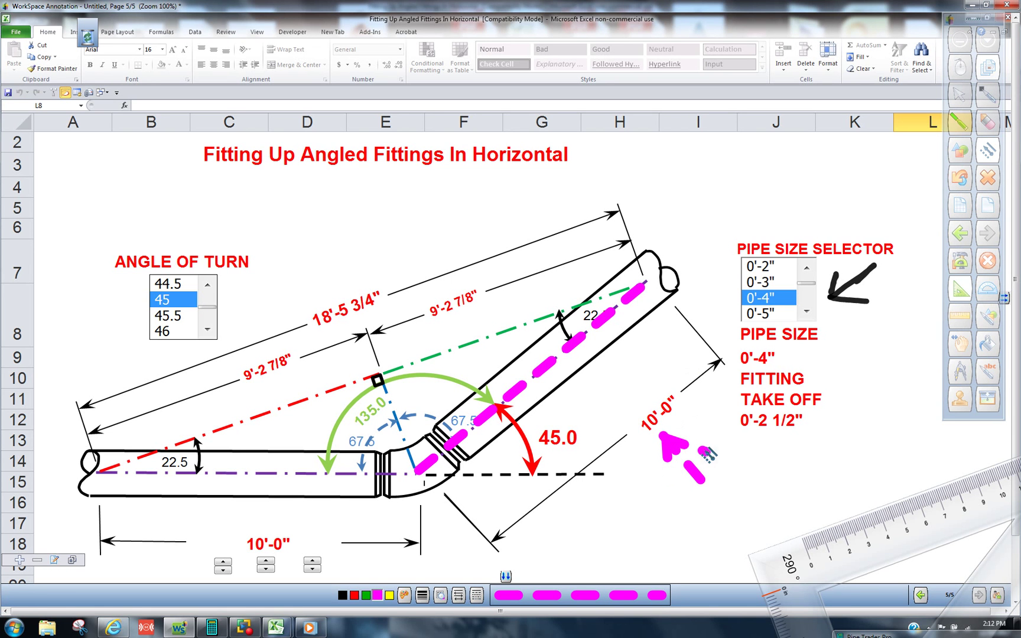
left_click(704, 449)
left_click_drag(422, 475, 100, 473)
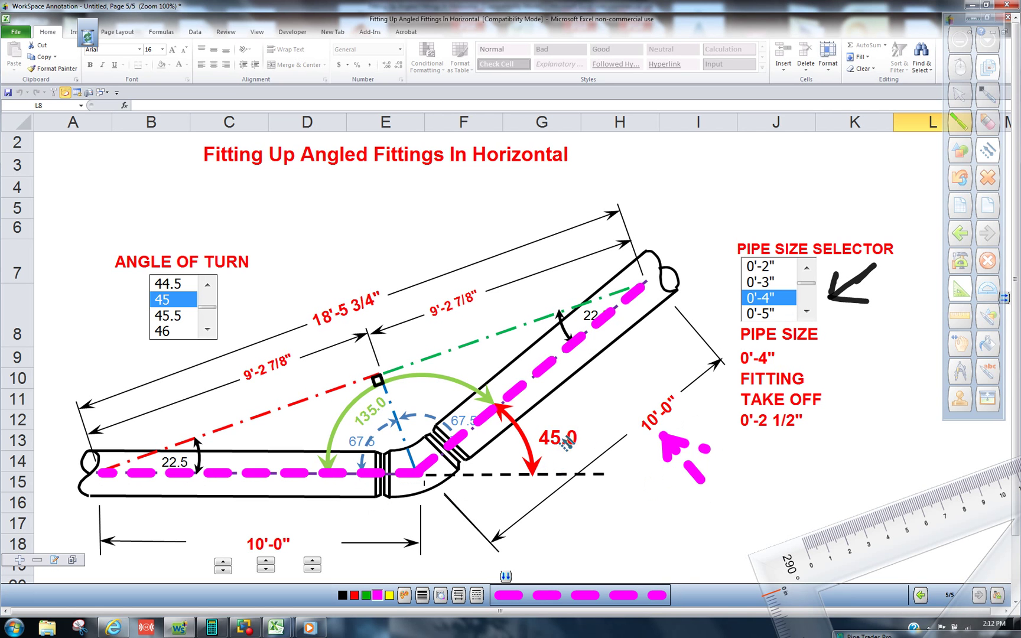
Circle the 135.0 angle label in solid red ink
left_click(987, 118)
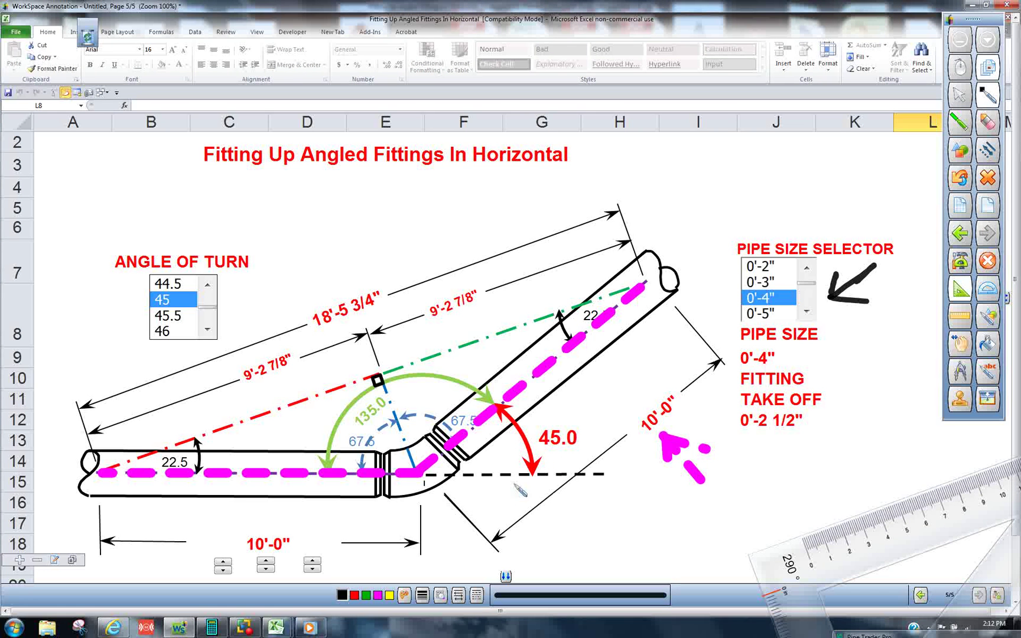
left_click(353, 595)
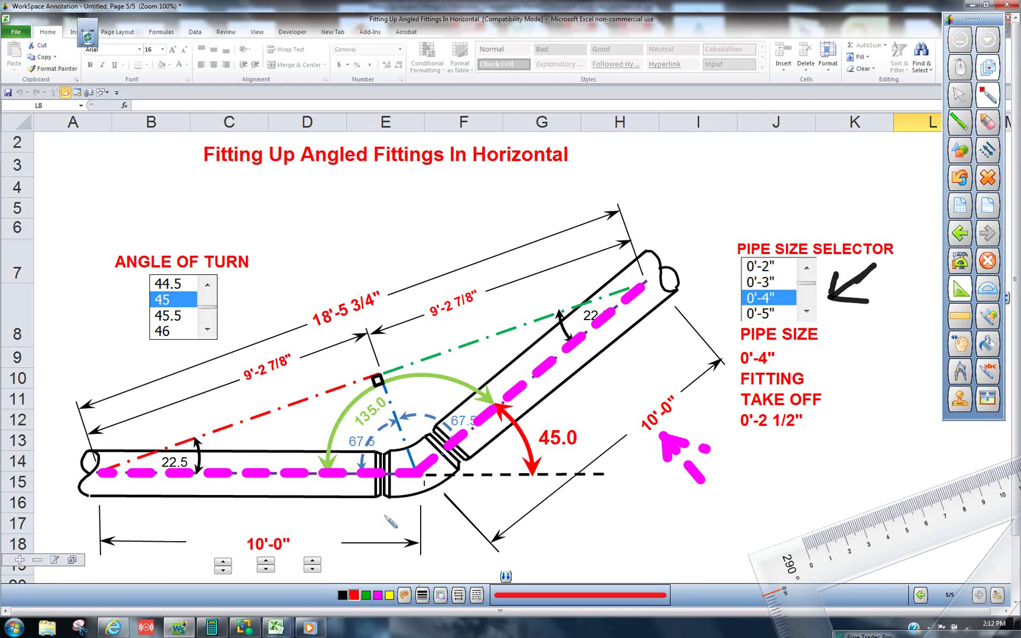
mouse_move(488, 402)
left_mouse_down()
mouse_move(401, 375)
mouse_move(369, 384)
mouse_move(328, 461)
left_mouse_up()
left_click(374, 424)
mouse_move(383, 427)
left_mouse_down()
mouse_move(387, 385)
mouse_move(361, 438)
mouse_move(396, 421)
left_mouse_up()
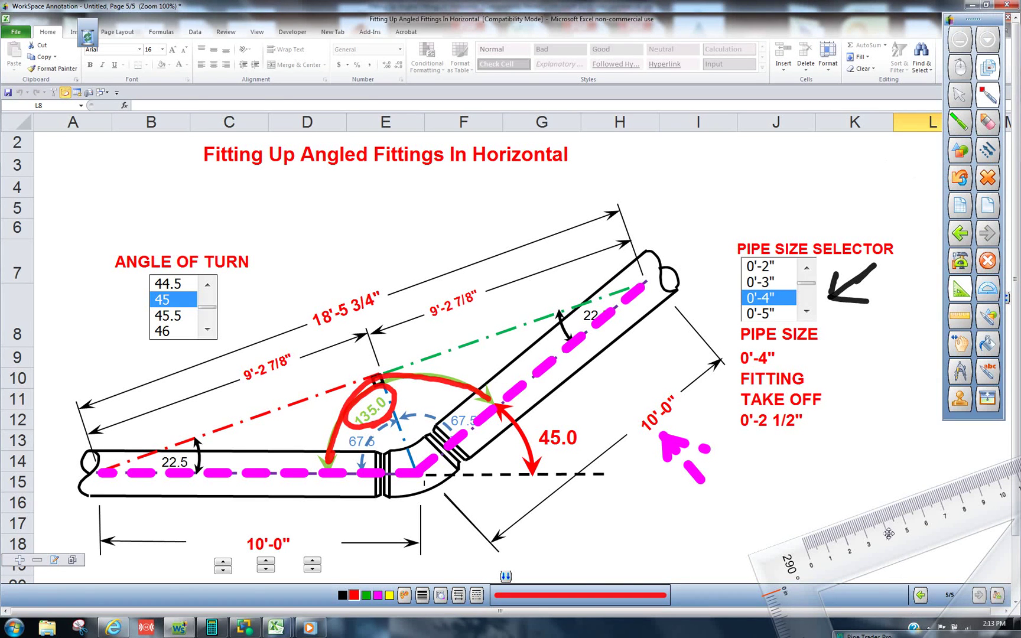
Align the set-square and trace the 18'-5 3/4" travel line in red dashes, then close annotation
left_click_drag(888, 533, 526, 355)
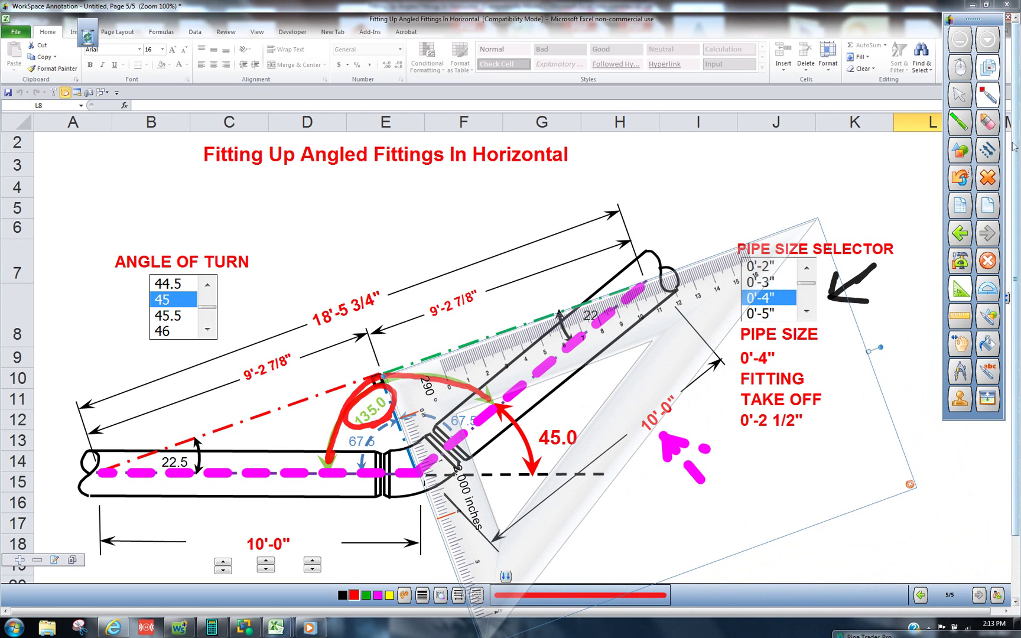
left_click(987, 150)
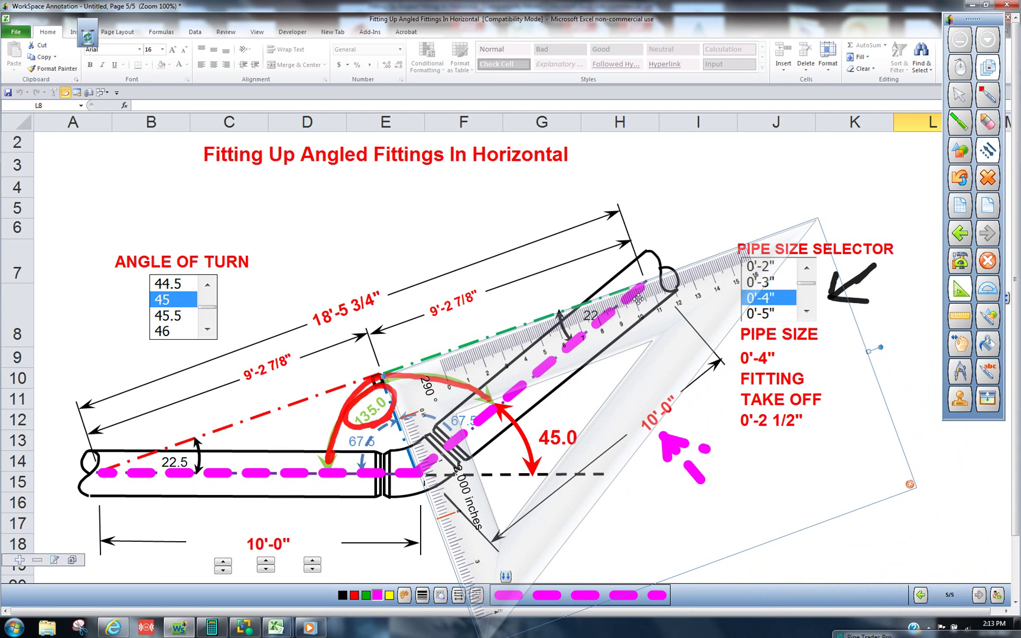
left_click_drag(638, 299, 644, 311)
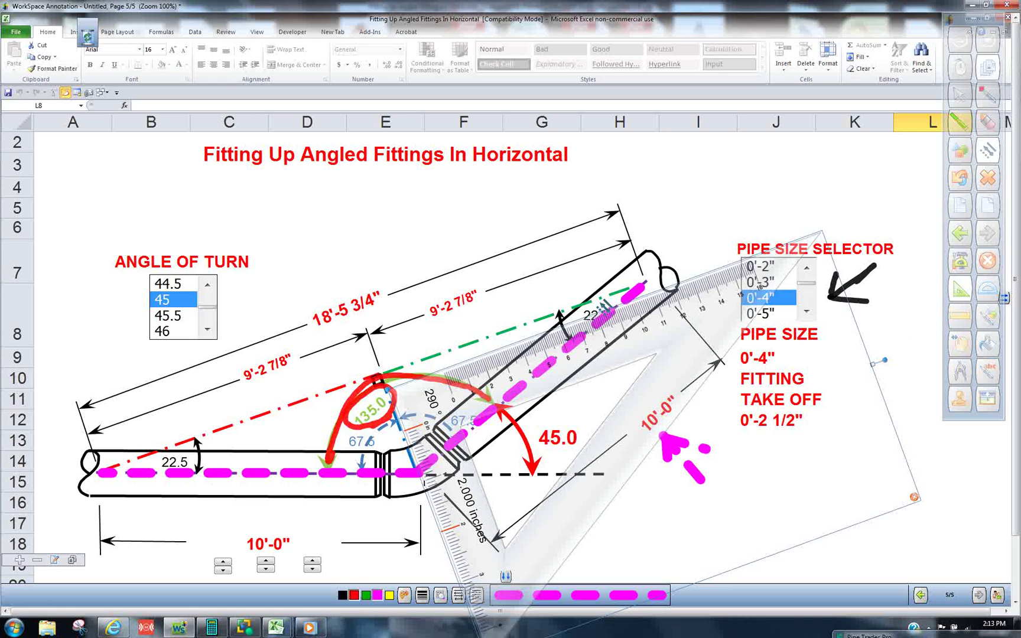
left_click(352, 595)
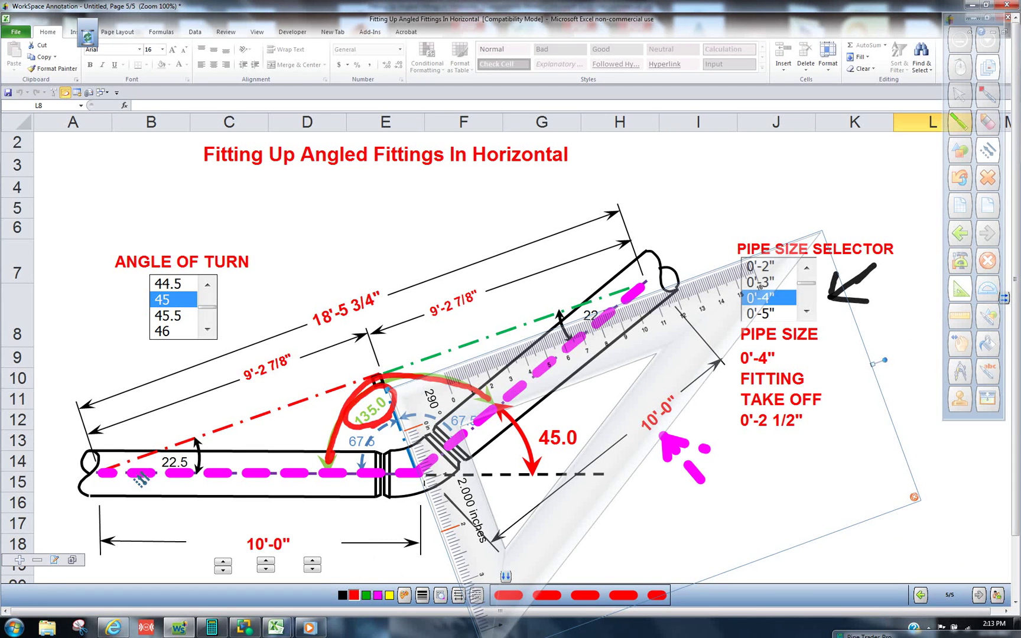
mouse_move(108, 473)
left_mouse_down()
mouse_move(395, 373)
mouse_move(502, 350)
mouse_move(640, 291)
left_mouse_up()
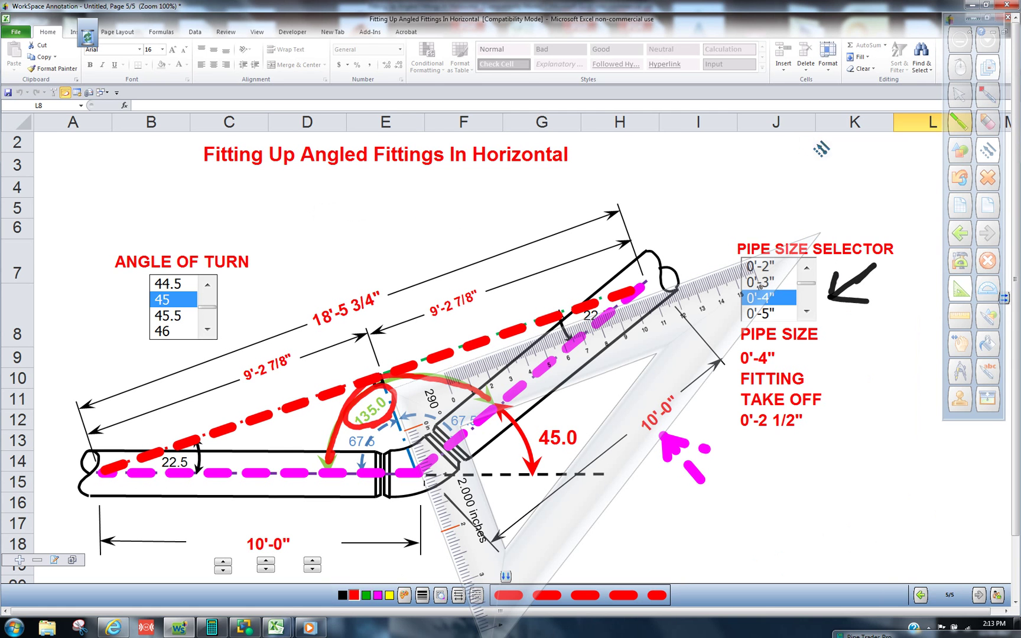
left_click(1007, 4)
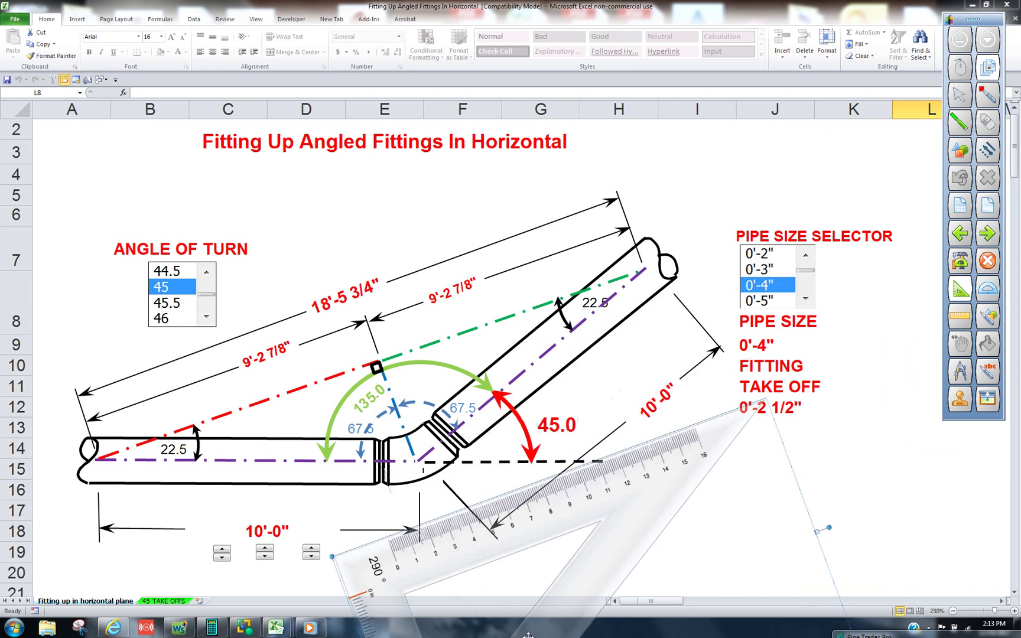
Bring up Pipe Trades Pro, Clear All its memory, and circle the 67.5 angle in red
left_click(859, 635)
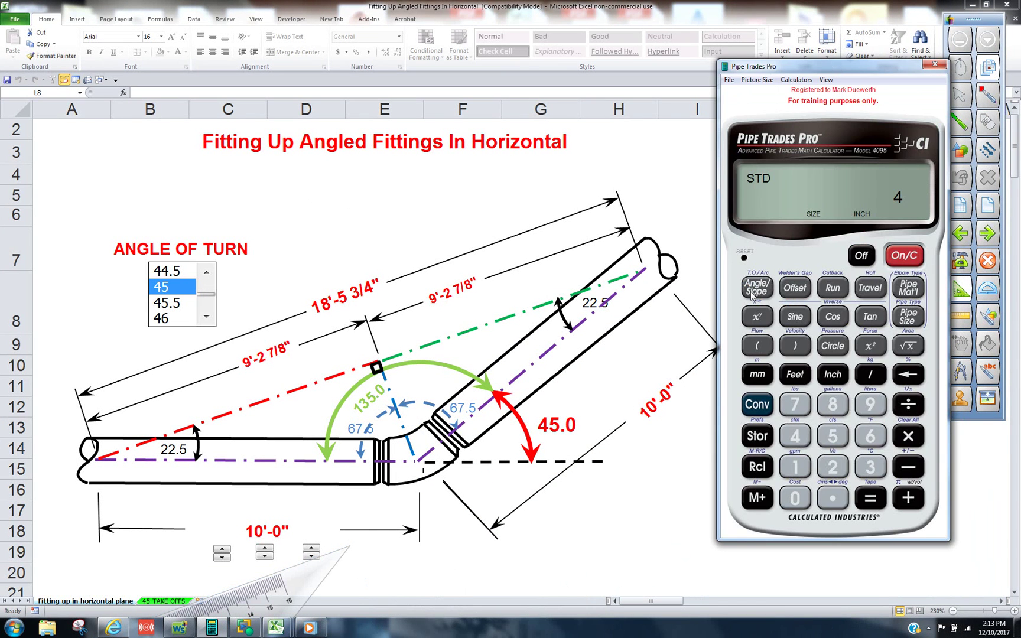
left_click(758, 404)
left_click(911, 440)
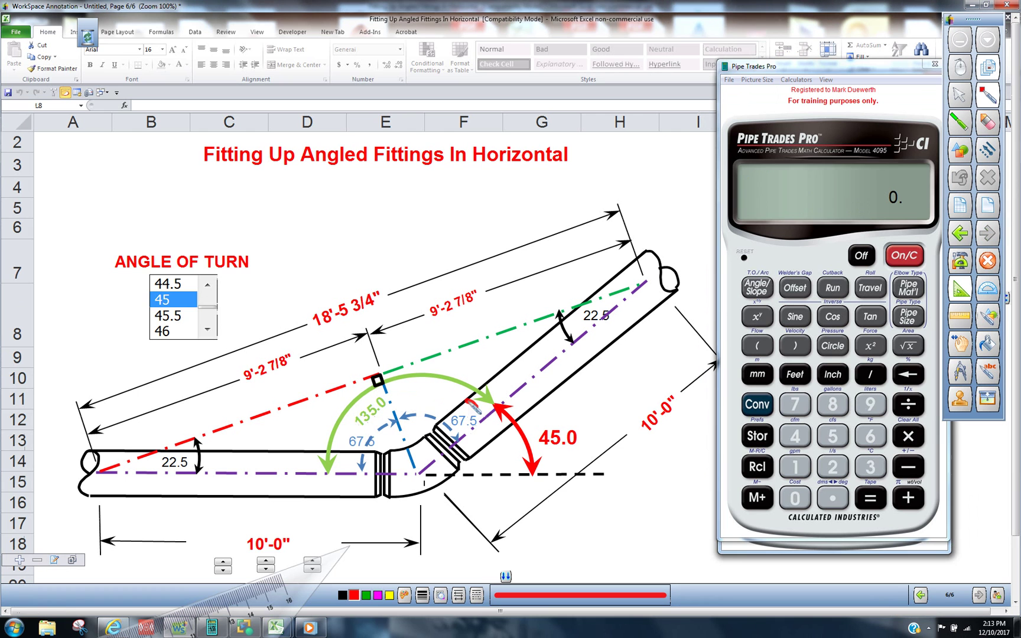
mouse_move(471, 404)
left_mouse_down()
mouse_move(436, 431)
mouse_move(483, 437)
mouse_move(480, 408)
left_mouse_up()
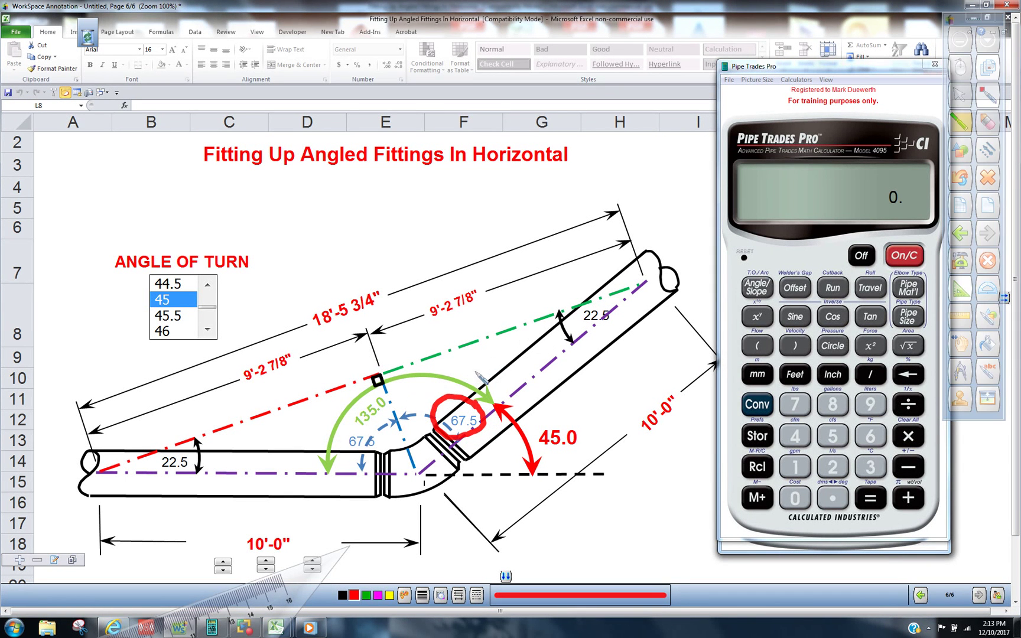
Trace the upper pipe centreline in red dashes and clear the calculator memory
left_click(988, 152)
left_click_drag(644, 282, 424, 473)
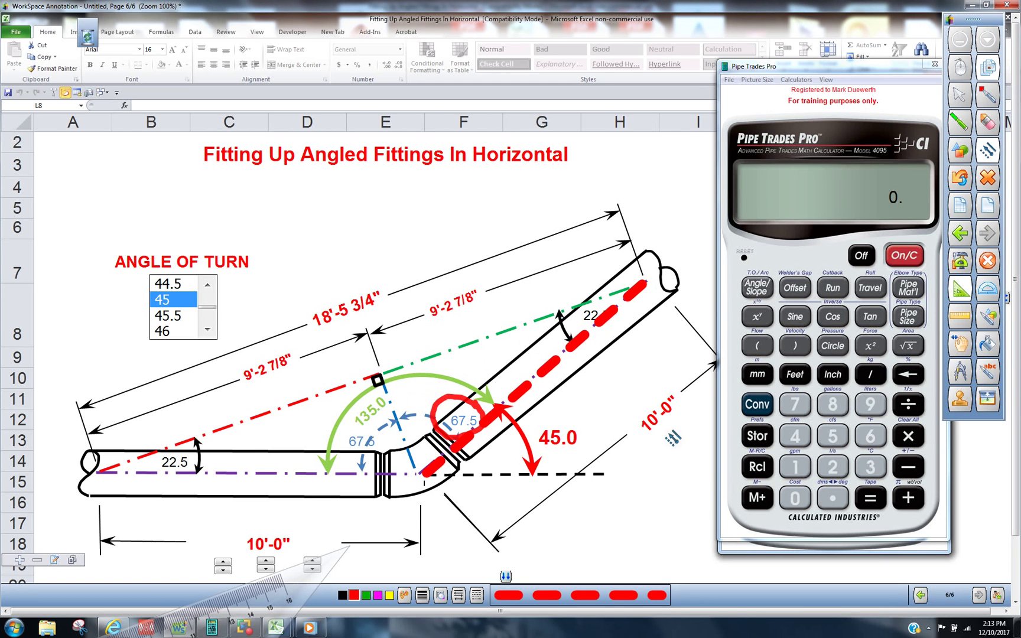
left_click(758, 405)
left_click(908, 436)
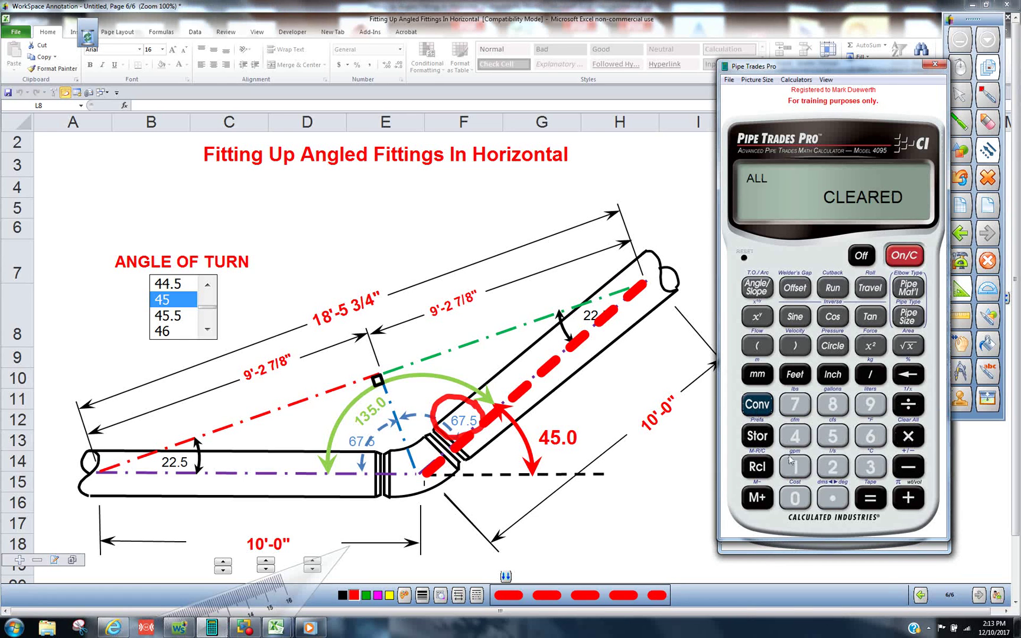
Store 10'-0" as the travel in Pipe Trades Pro
left_click(792, 467)
left_click(794, 498)
left_click(794, 375)
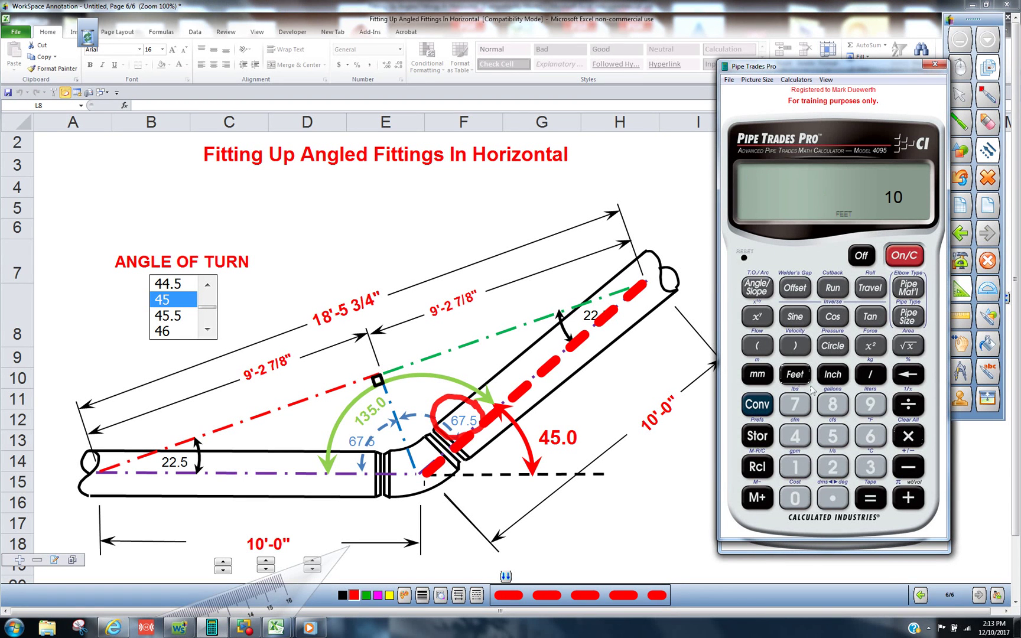
left_click(796, 500)
left_click(833, 375)
left_click(869, 289)
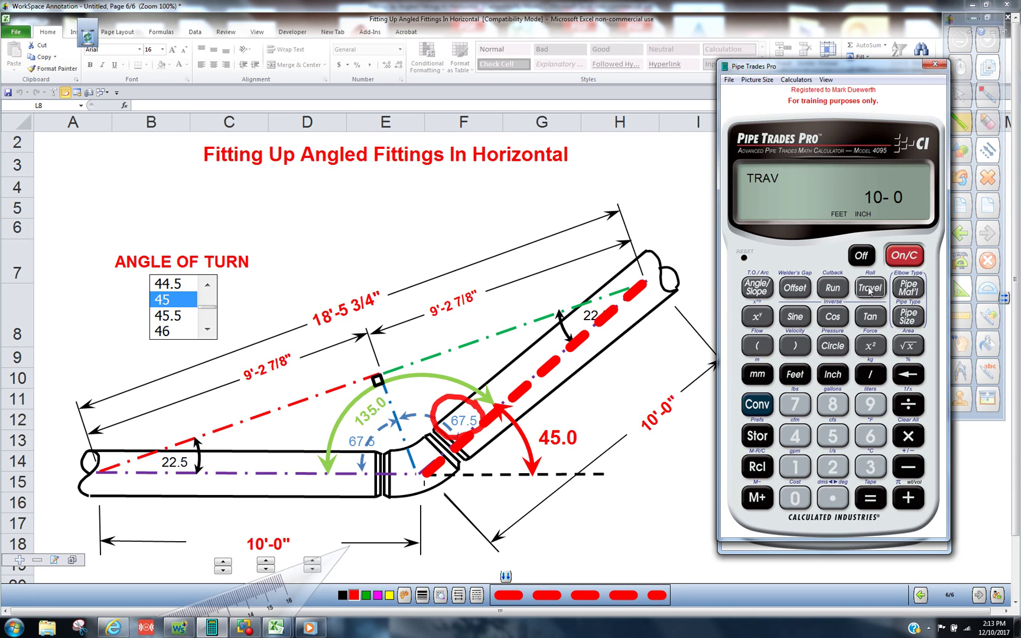
Draw a red arrow at the 22 angle and enter 22.5° as the angle
left_click(990, 97)
mouse_move(512, 356)
left_mouse_down()
mouse_move(539, 348)
mouse_move(556, 328)
mouse_move(536, 335)
mouse_move(565, 352)
left_mouse_up()
left_click(833, 467)
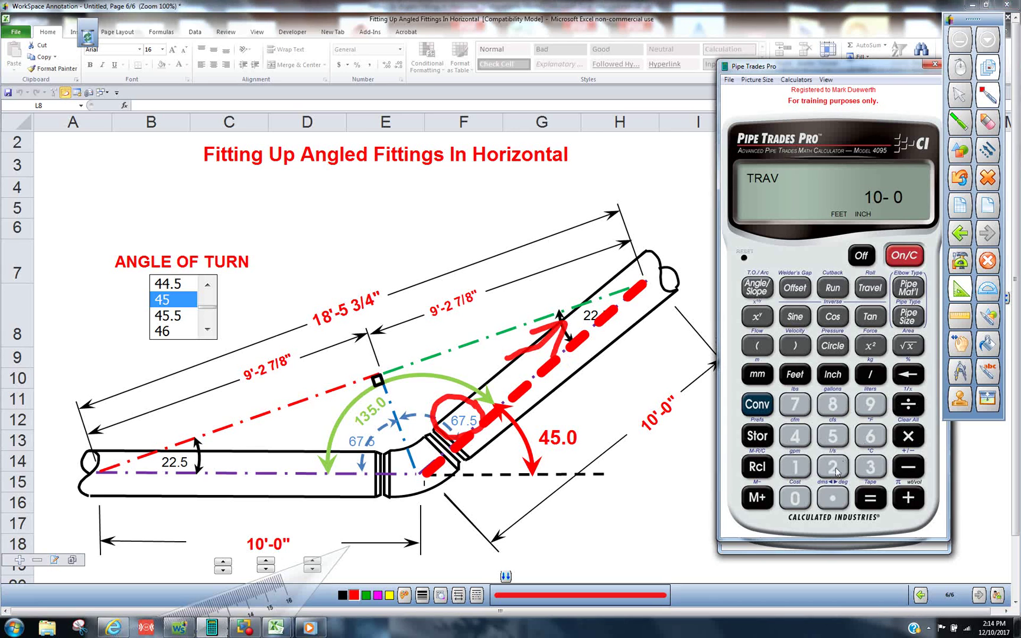
left_click(833, 467)
left_click(832, 467)
left_click(832, 498)
left_click(832, 436)
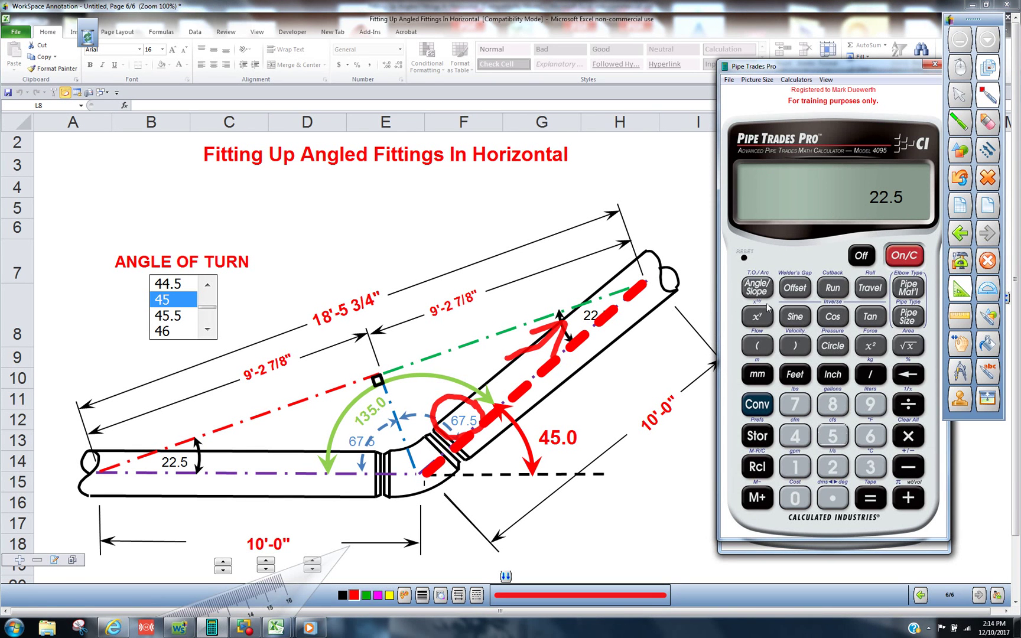
left_click(757, 288)
left_click(987, 150)
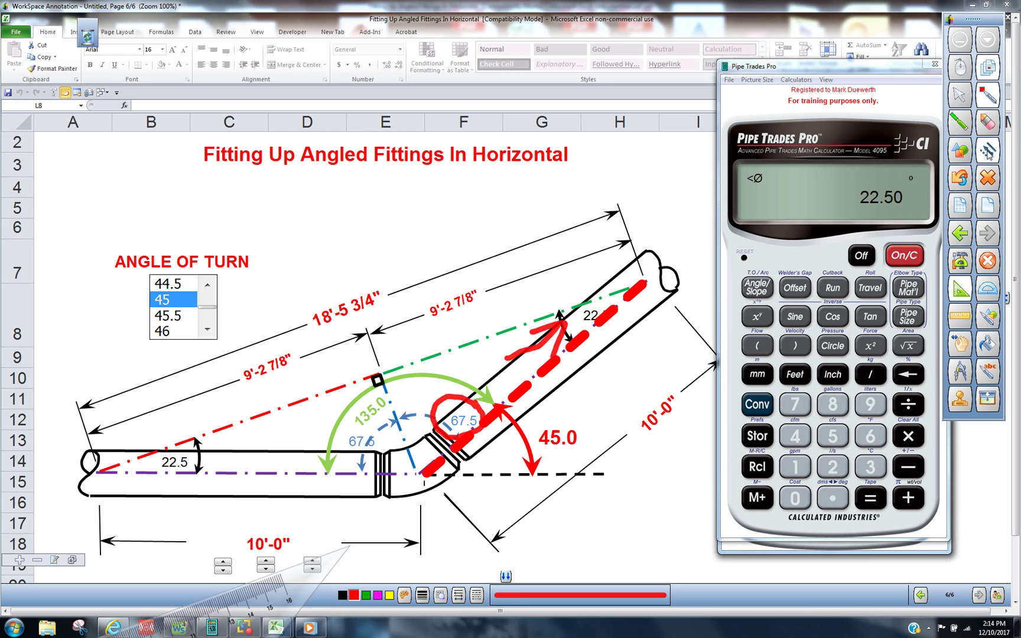
left_click(366, 595)
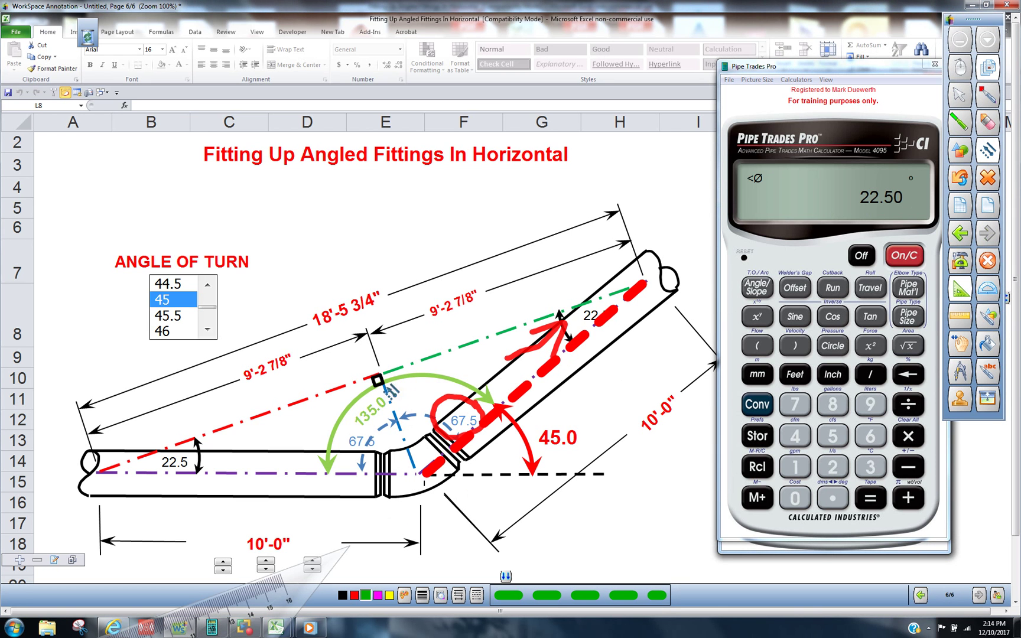
Draw a green dashed centreline, calculate the 9'-2 7/8" run, and mark it in green
mouse_move(378, 378)
left_mouse_down()
mouse_move(590, 318)
mouse_move(646, 285)
left_mouse_up()
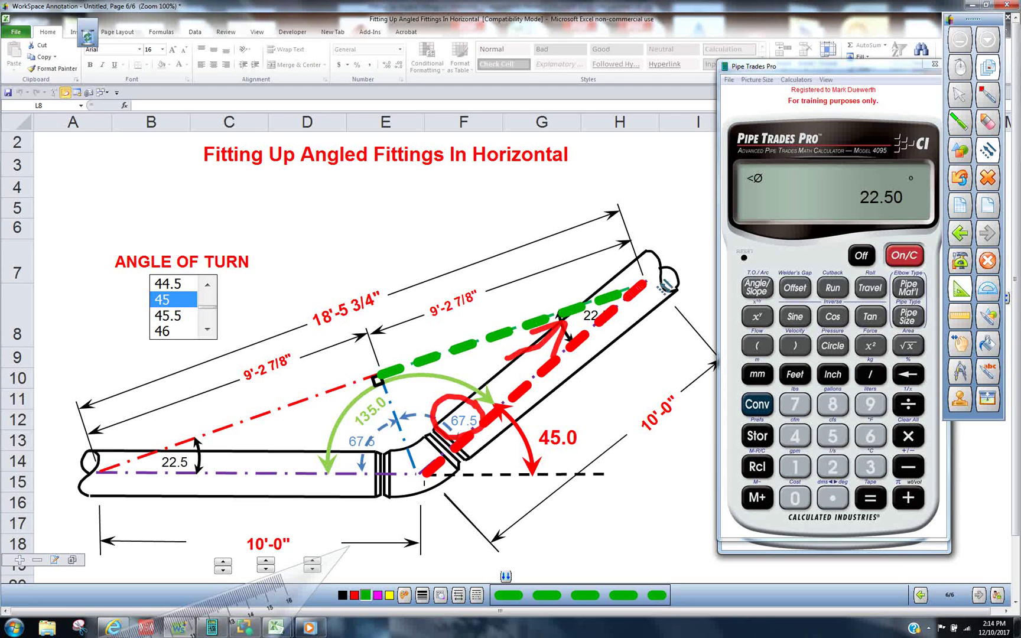
left_click(839, 290)
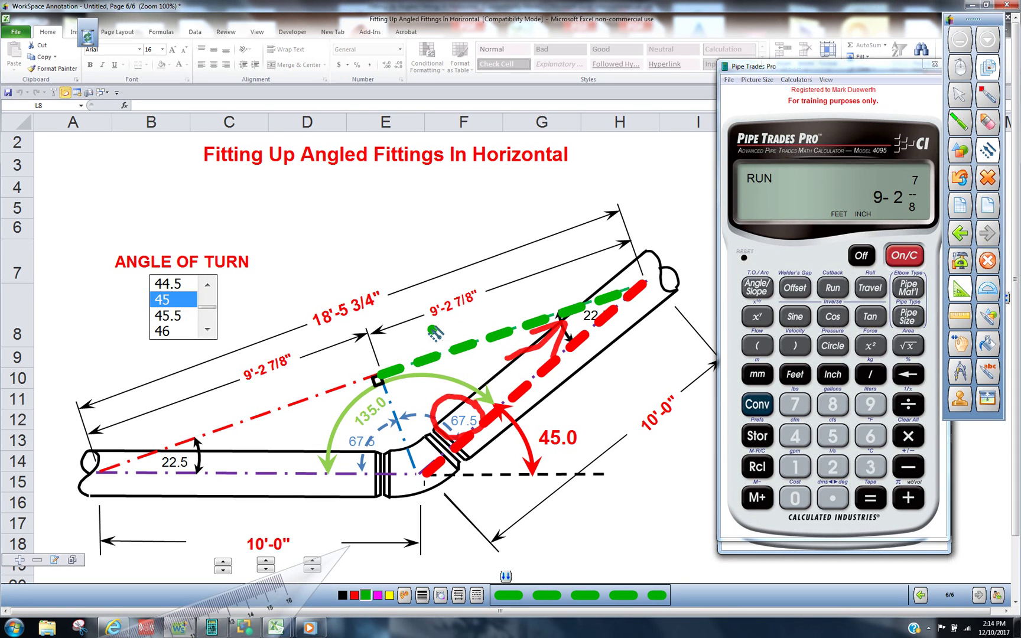
mouse_move(431, 328)
left_mouse_down()
mouse_move(508, 313)
mouse_move(500, 270)
mouse_move(411, 297)
mouse_move(433, 331)
left_mouse_up()
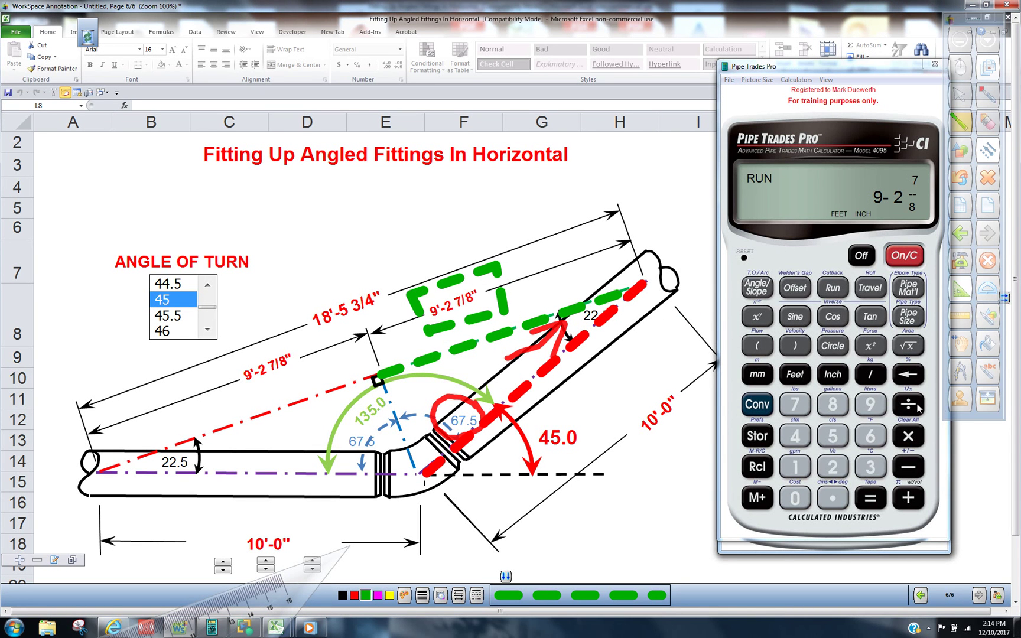
Multiply the run by 2 for 18'-5 3/4" and mark that dimension in green and red
left_click(907, 438)
left_click(832, 467)
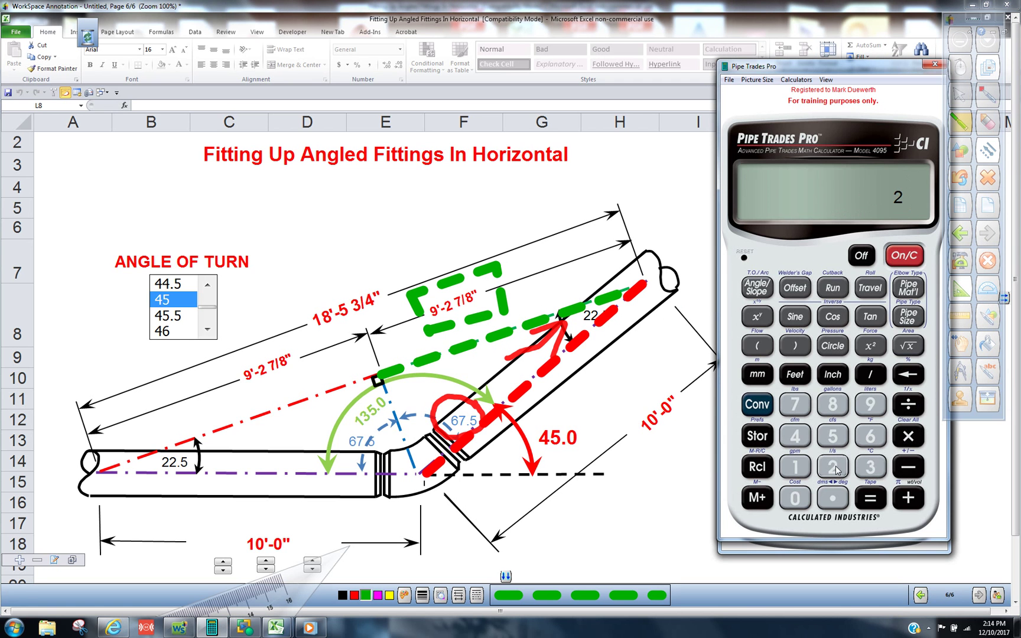
left_click(875, 499)
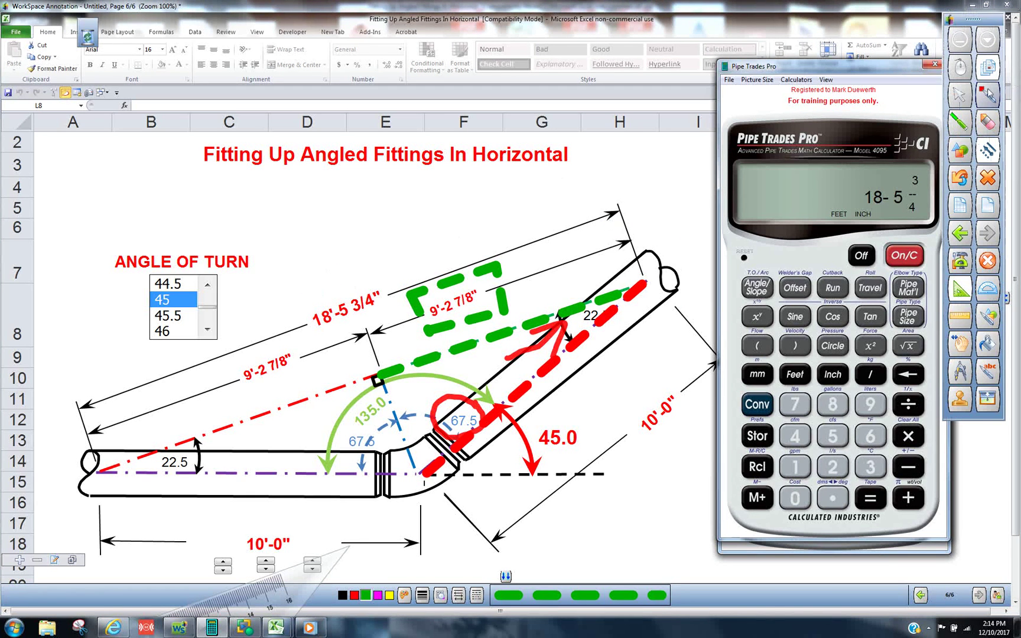
left_click_drag(381, 283, 303, 299)
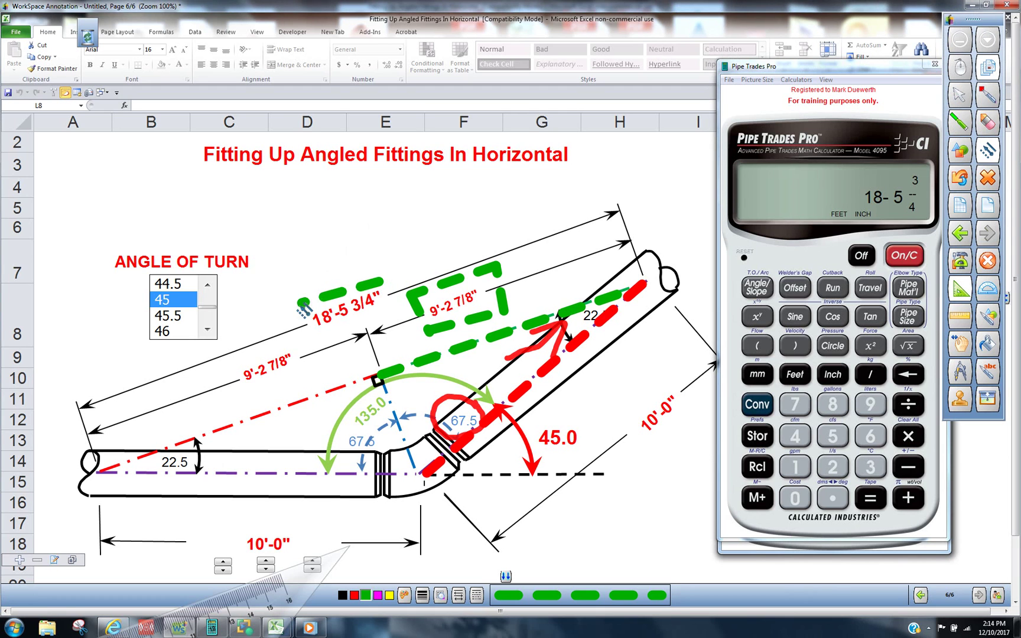
left_click(987, 94)
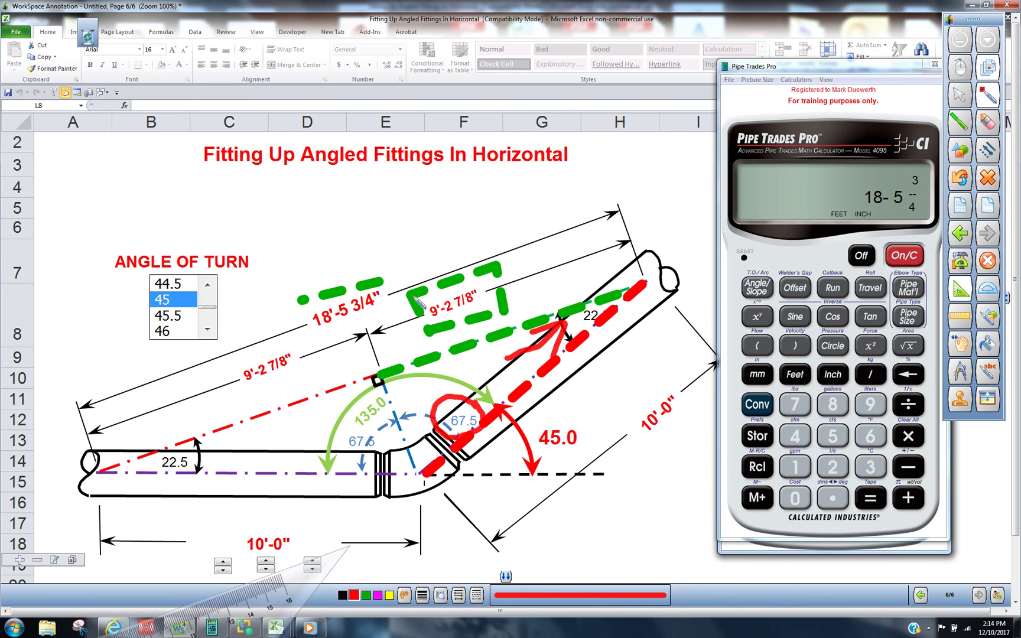
mouse_move(383, 286)
left_mouse_down()
mouse_move(309, 280)
mouse_move(300, 324)
mouse_move(329, 339)
mouse_move(349, 335)
mouse_move(384, 283)
left_mouse_up()
left_click(1011, 7)
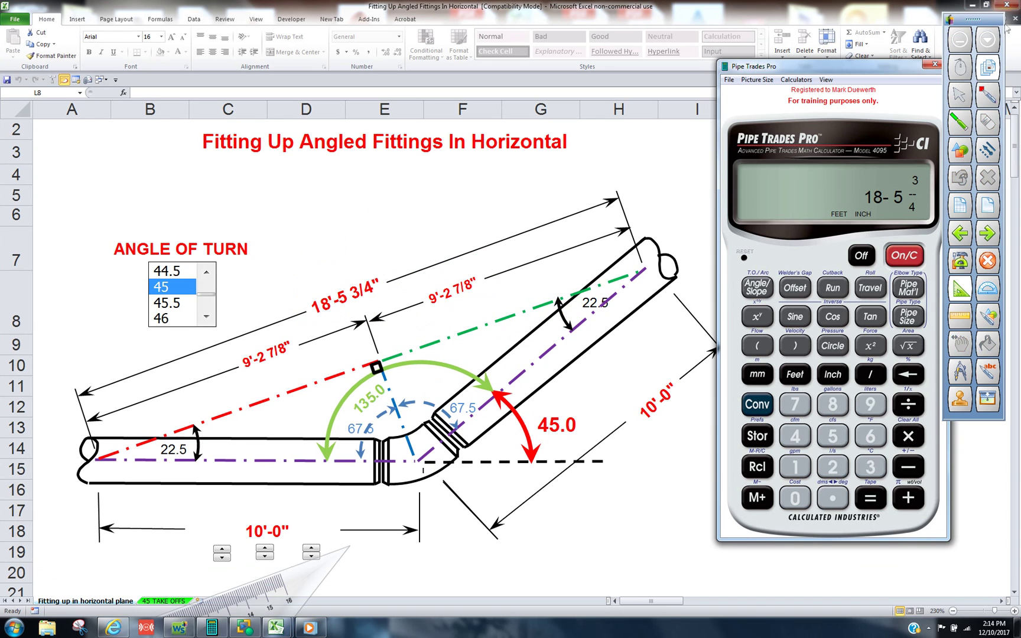
left_click(988, 152)
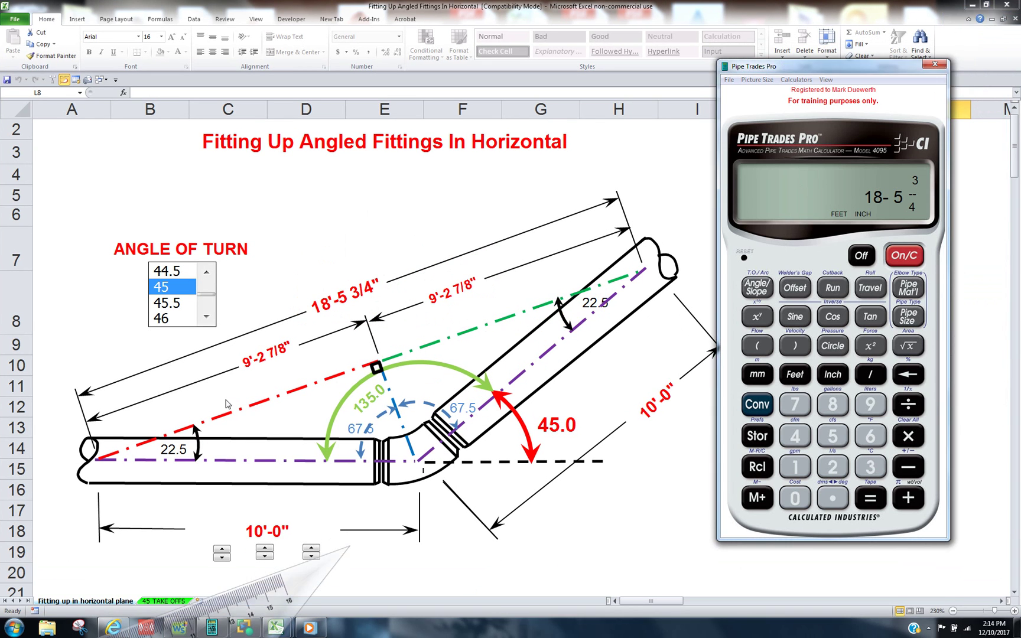
left_click_drag(108, 476, 645, 285)
left_click_drag(324, 202, 343, 284)
mouse_move(362, 235)
left_mouse_down()
mouse_move(341, 283)
mouse_move(282, 259)
left_mouse_up()
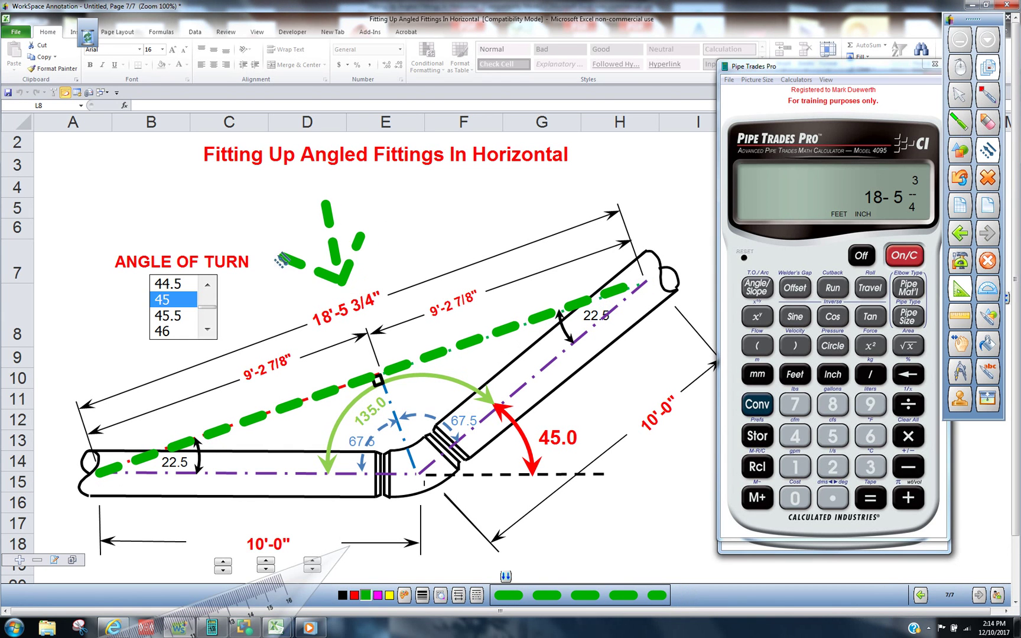
mouse_move(603, 370)
left_mouse_down()
mouse_move(578, 425)
mouse_move(576, 414)
mouse_move(605, 412)
mouse_move(577, 411)
mouse_move(561, 389)
left_mouse_up()
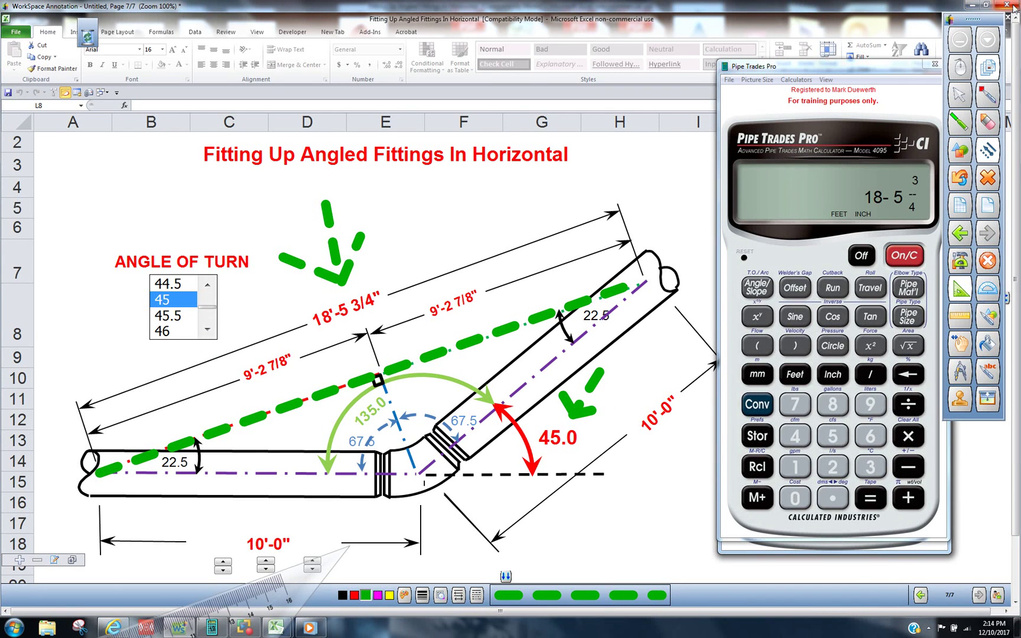
left_click(971, 4)
left_click_drag(206, 277, 207, 276)
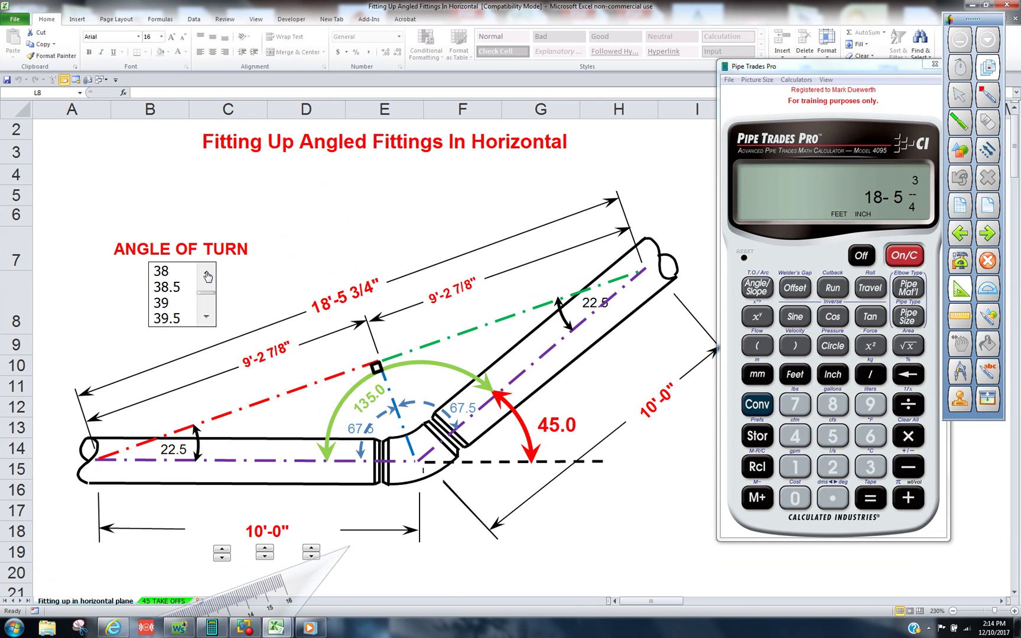
Step the Angle of Turn up to 40, updating the total to 18'-9 1/2"
left_click(206, 317)
left_click(206, 317)
left_click(171, 302)
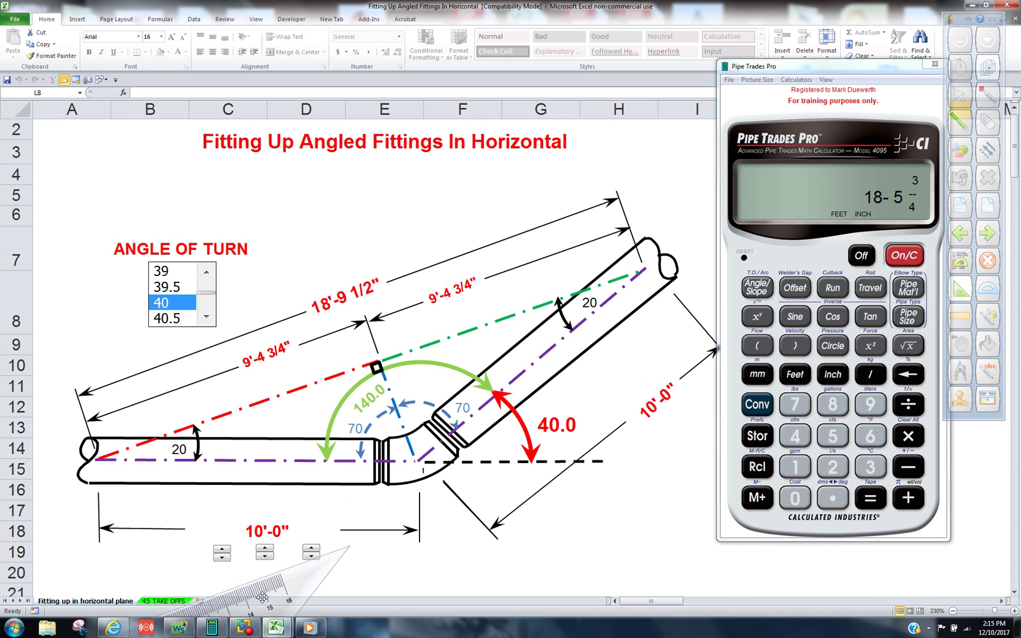
left_click_drag(262, 598, 940, 605)
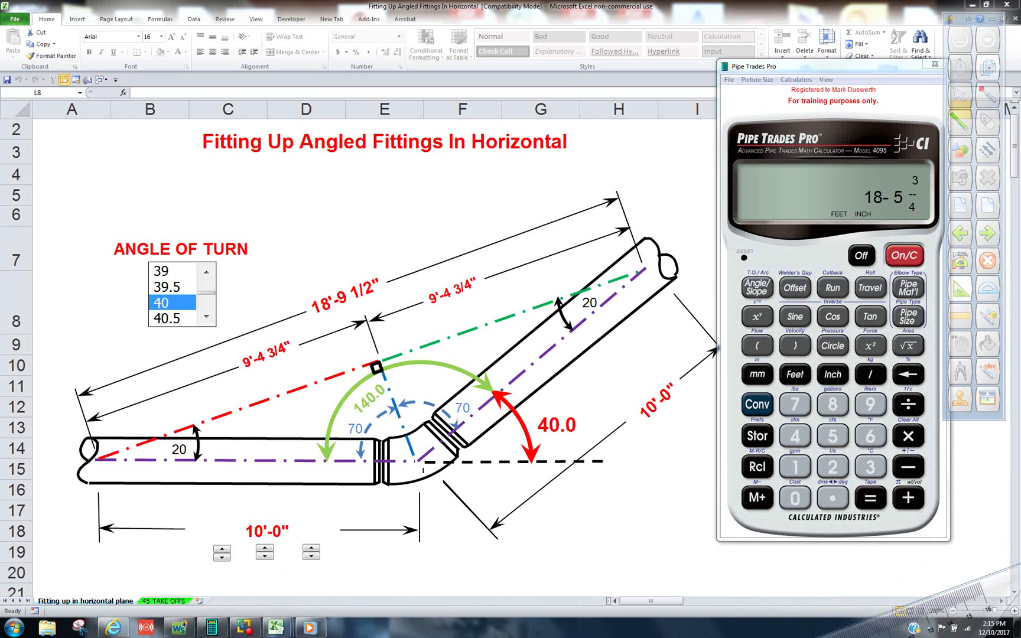
left_click(258, 627)
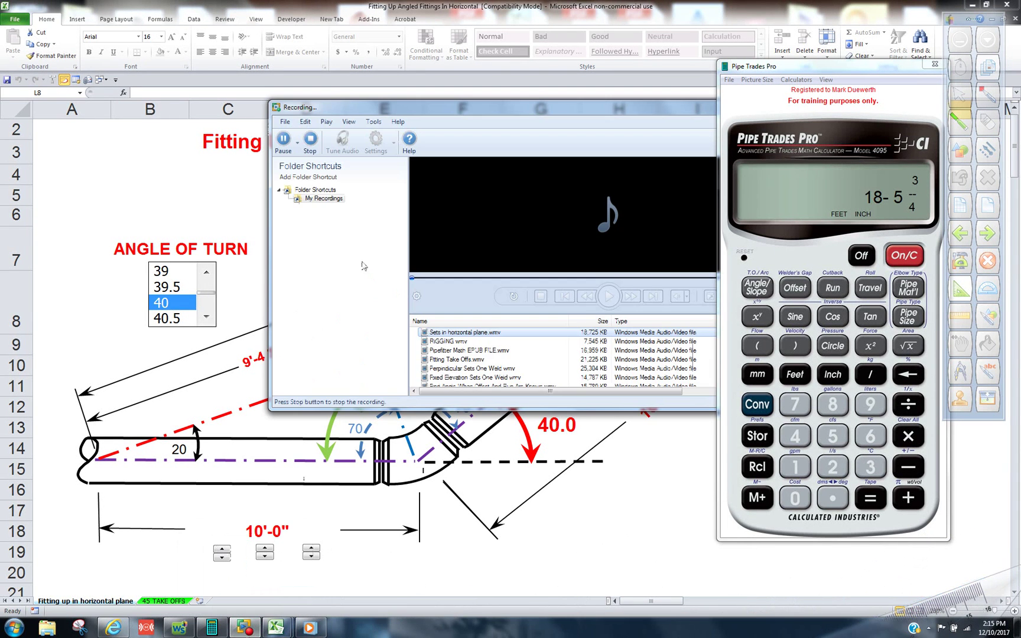